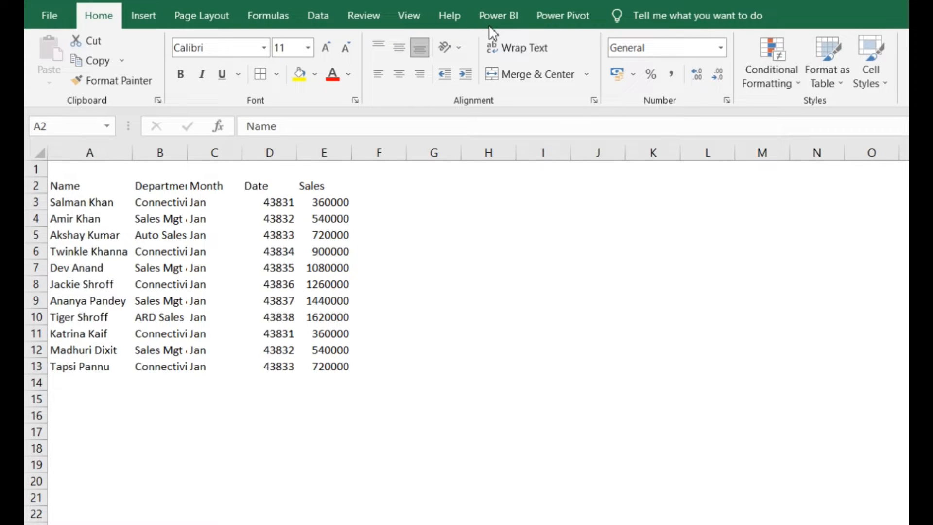
Enable the Developer tab in the ribbon customization options
click(50, 15)
click(50, 16)
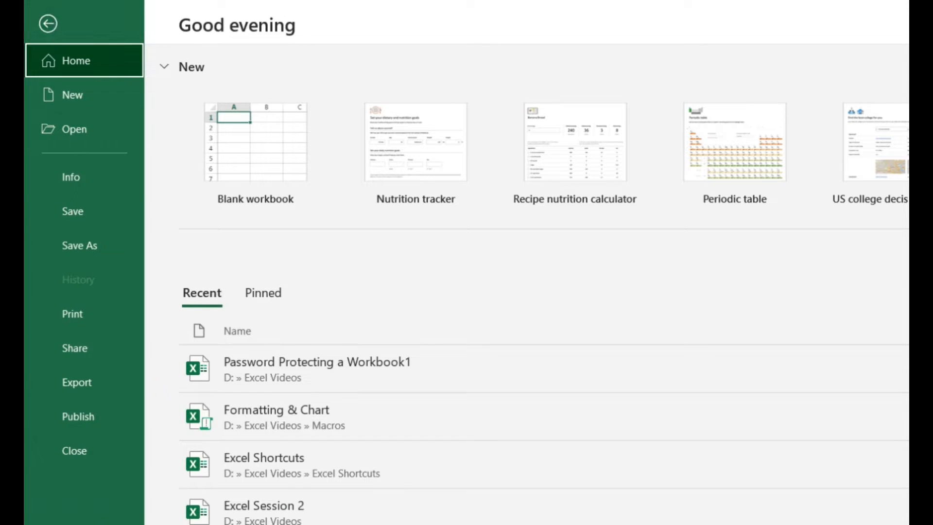
click(76, 524)
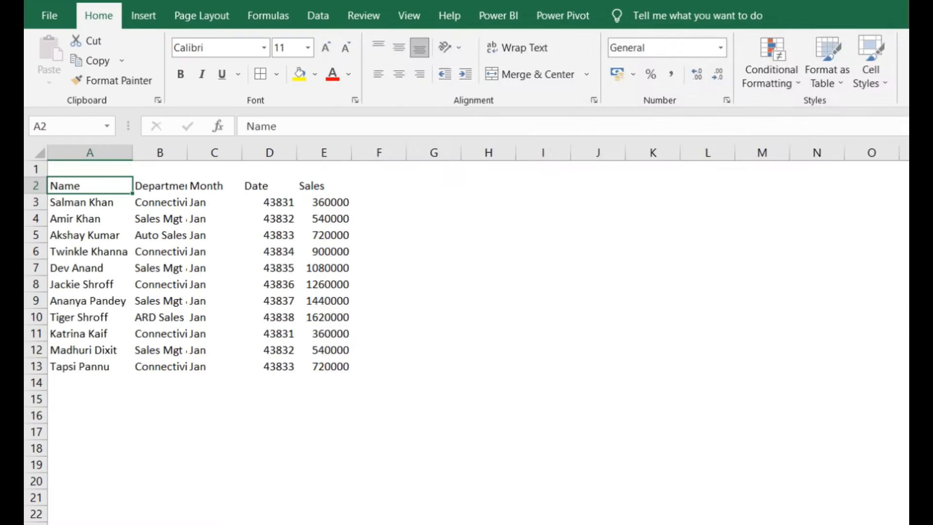
drag(712, 41, 559, 47)
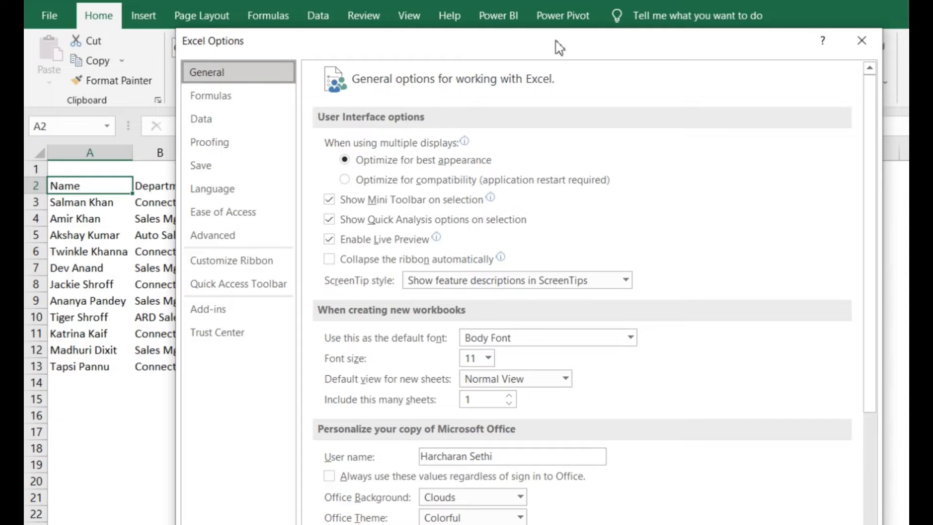
click(259, 265)
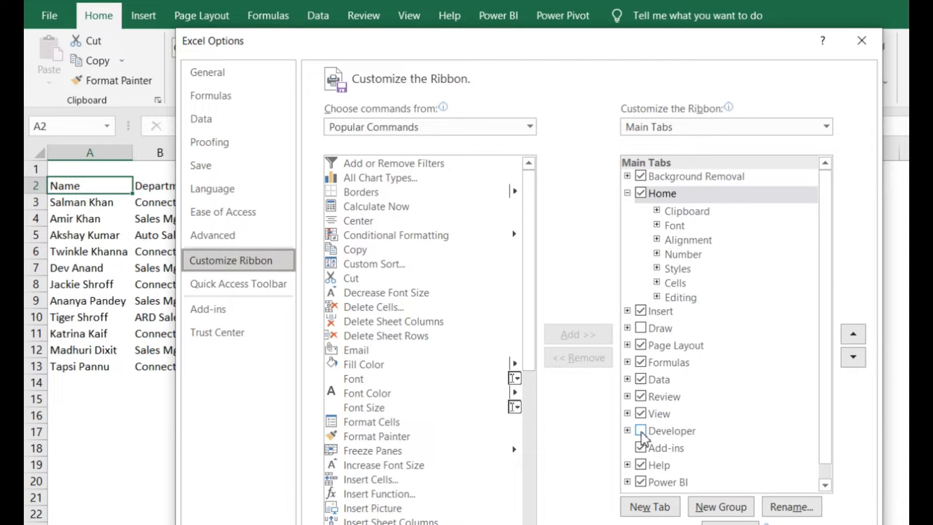
click(641, 431)
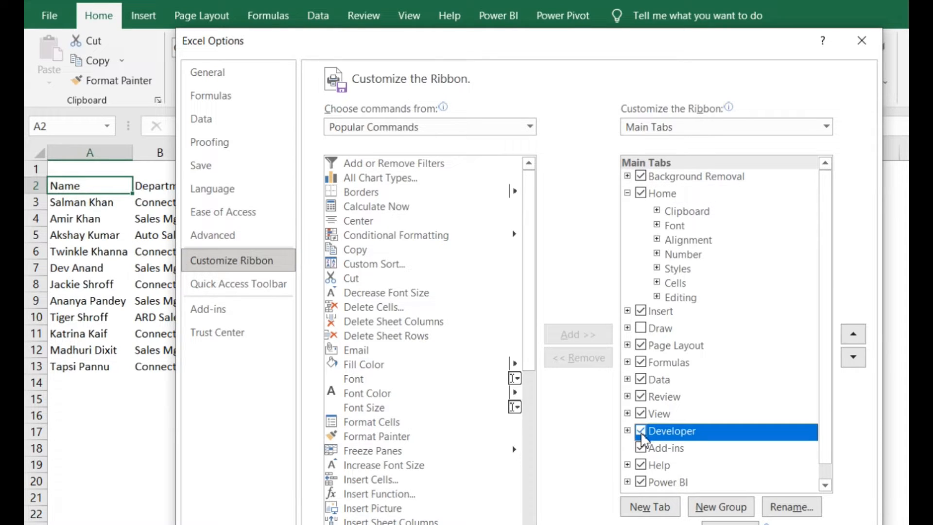
key(Return)
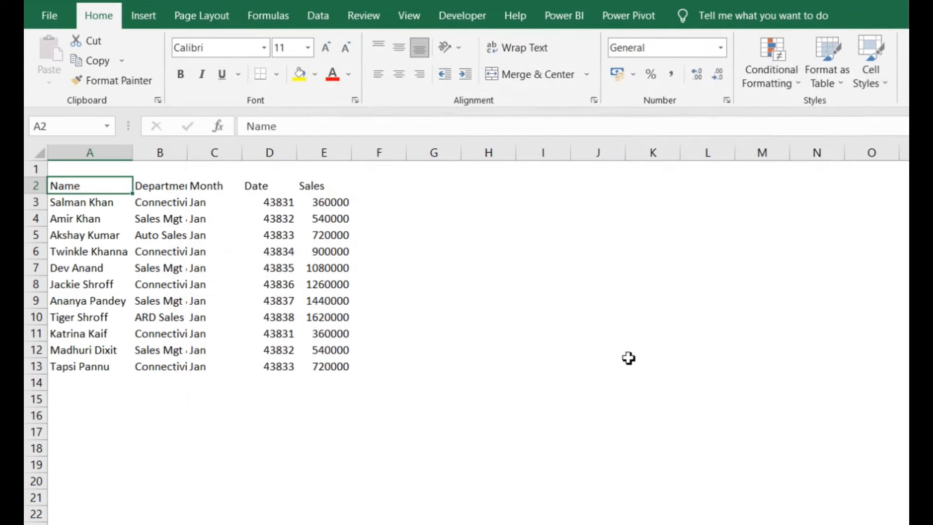
Set up a new macro recording named "Fromatting & Chart" with the shortcut Ctrl+Shift+A
click(478, 16)
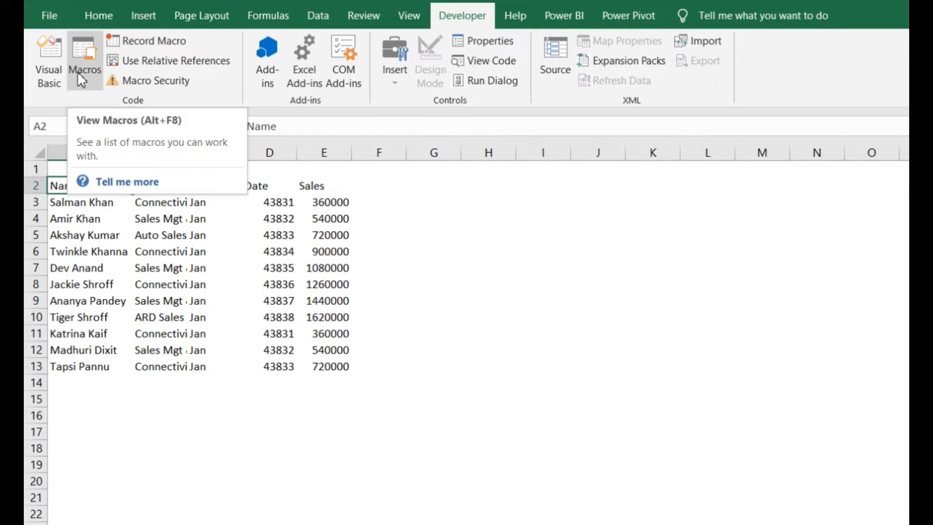
click(154, 42)
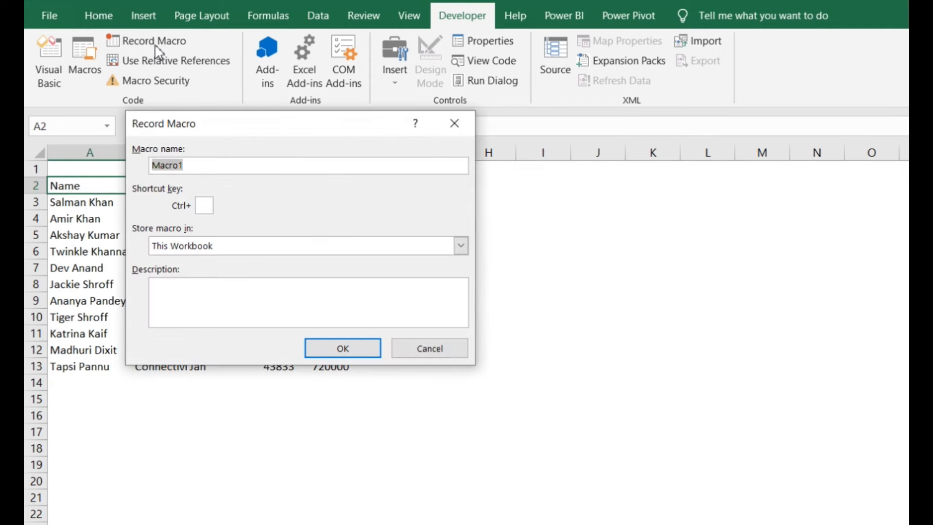
drag(252, 139, 525, 199)
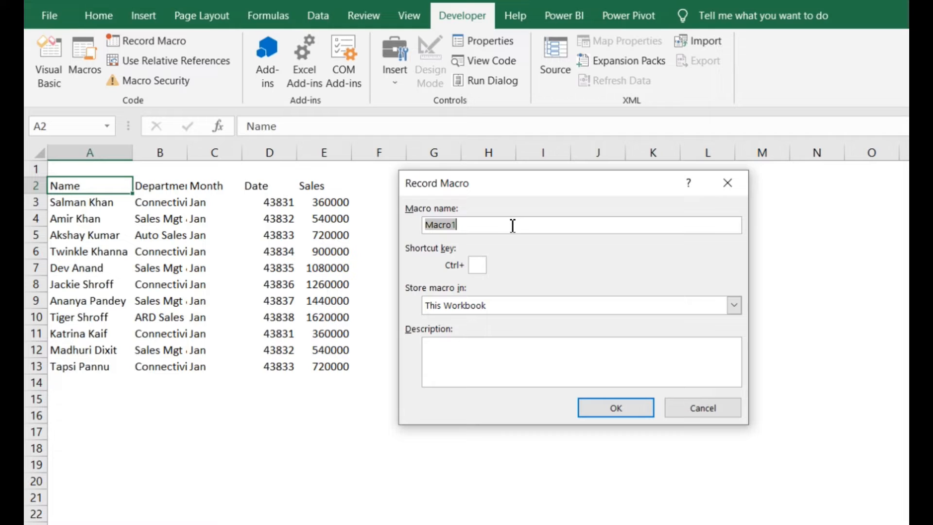
text(Fromatting )
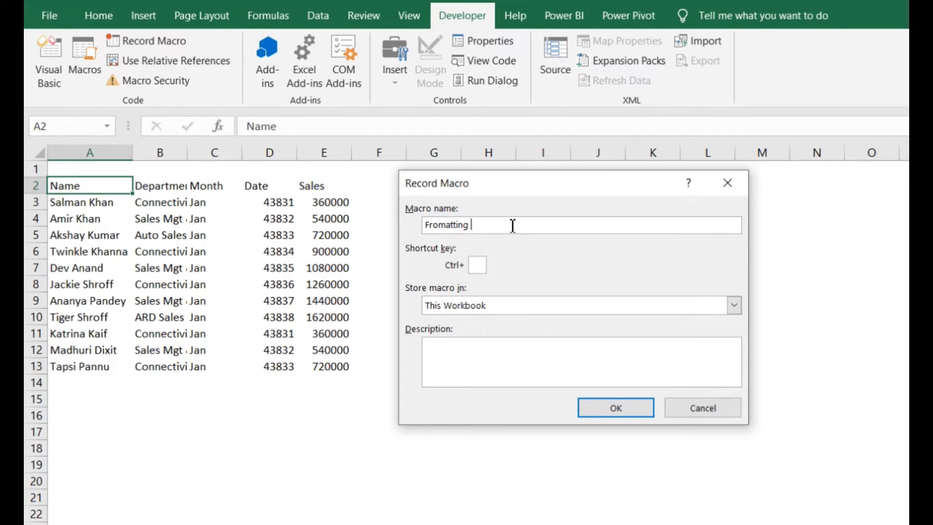
text(& Chart)
click(479, 265)
text(A)
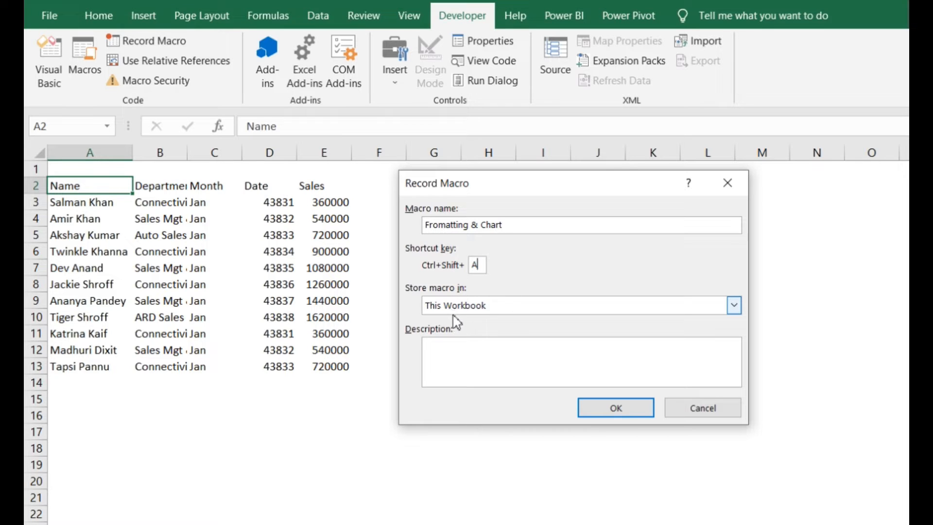
Add the macro description "Formatting of table & creating chart" and try to start the recording
click(467, 354)
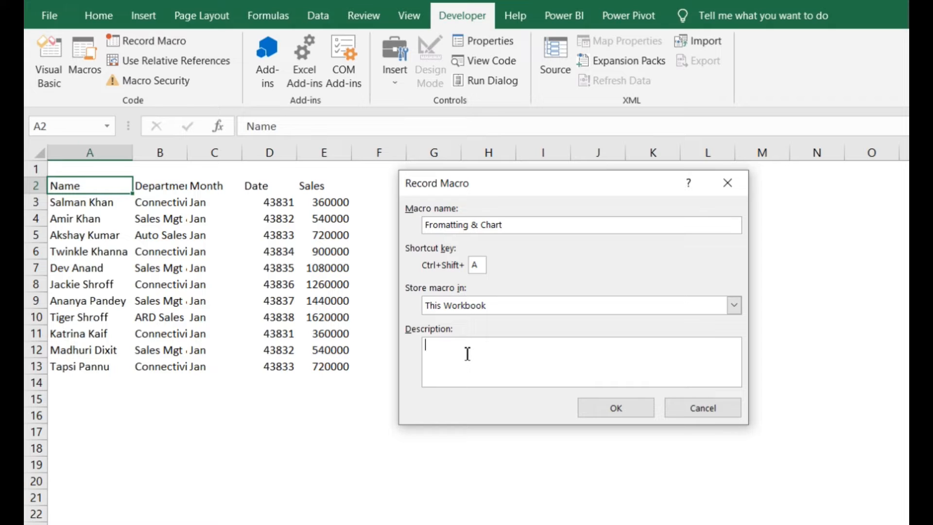
text(Formatting of table & creating chart)
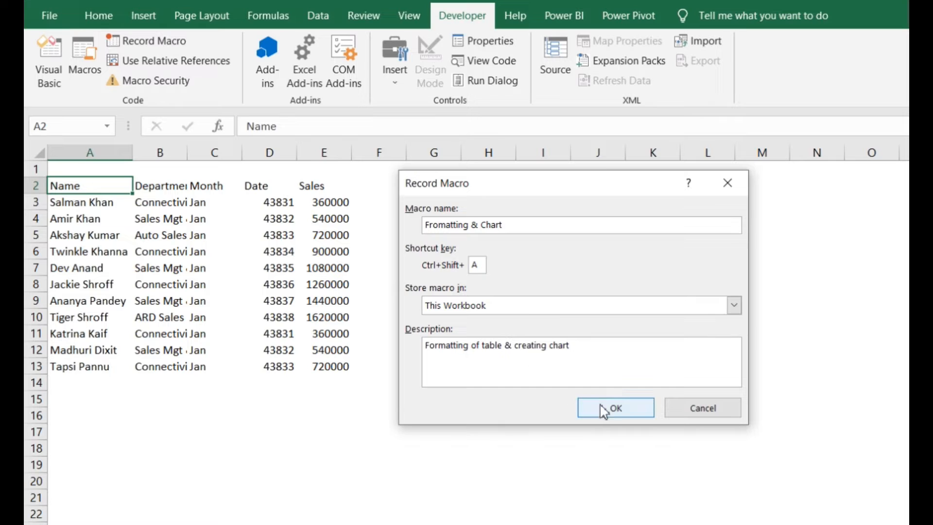
click(617, 409)
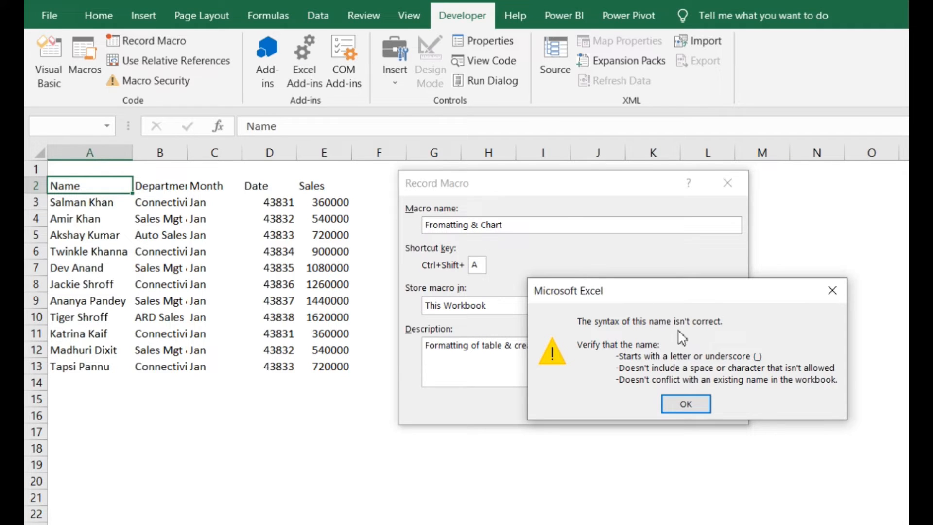
Change the macro name to "Fromatting_Chart" and start recording with relative references enabled
key(Return)
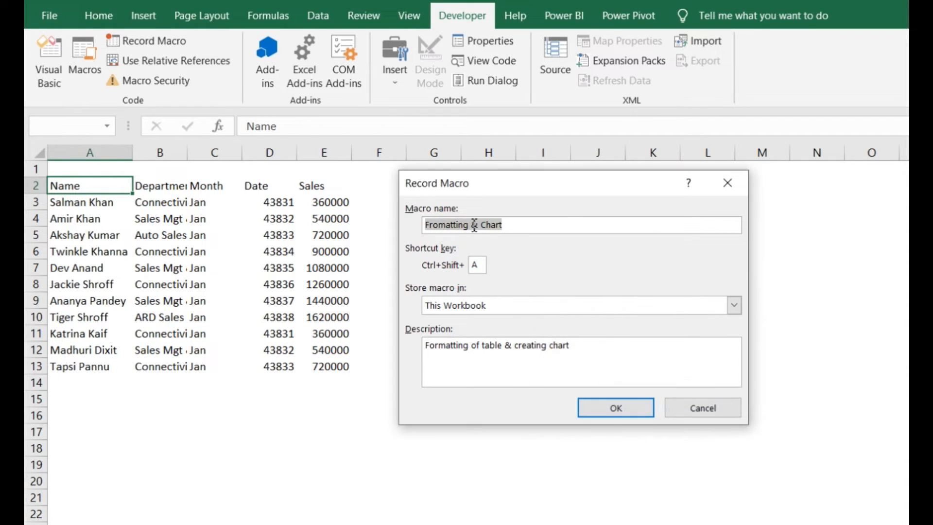
click(470, 225)
key(BackSpace)
text(_)
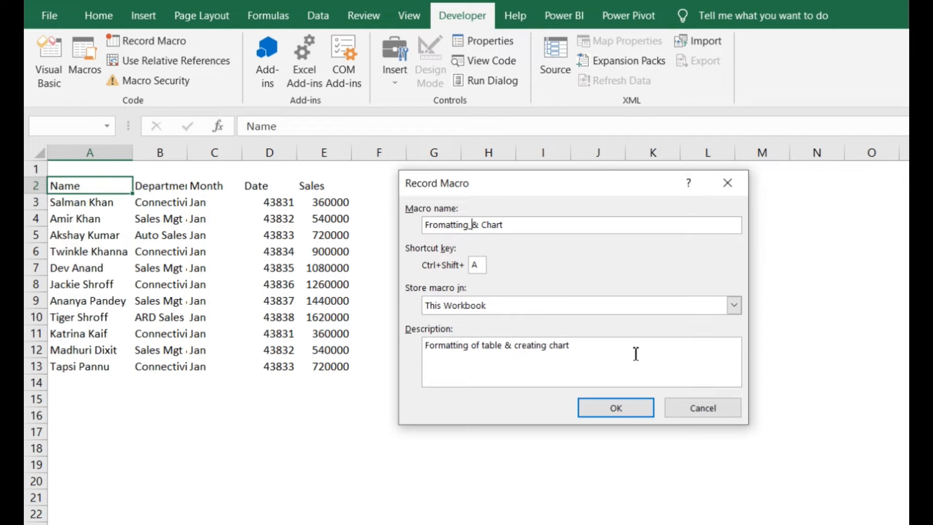
key(Right)
key(Delete)
key(BackSpace)
click(629, 410)
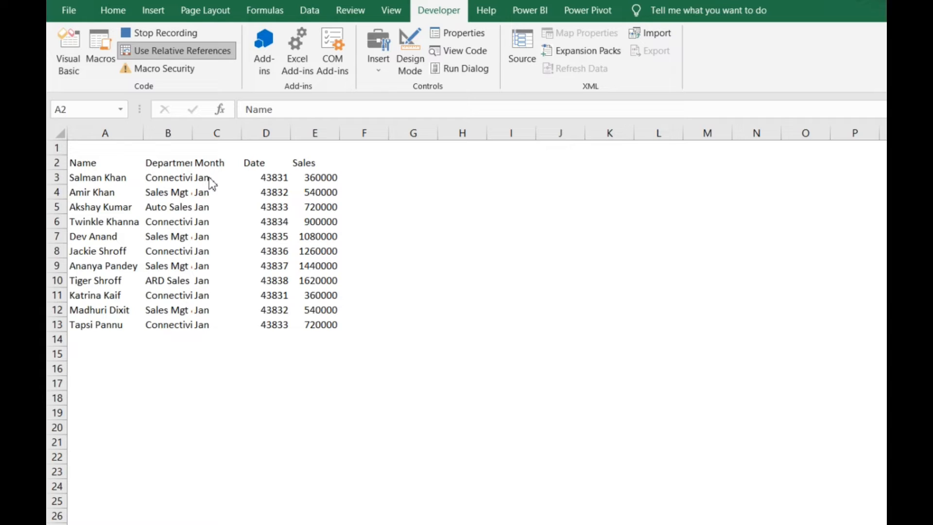
Apply All Borders to the whole data table in A2:E13
click(91, 163)
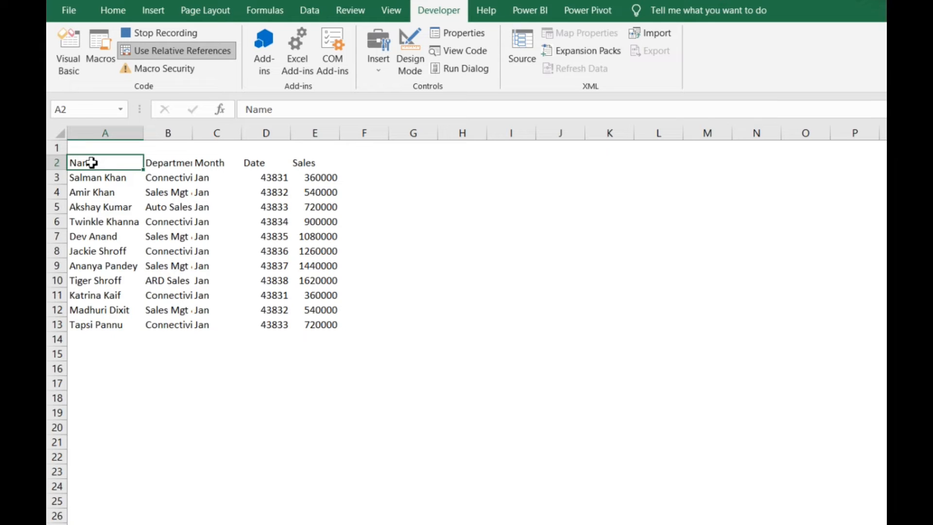
key(ctrl+shift+Right)
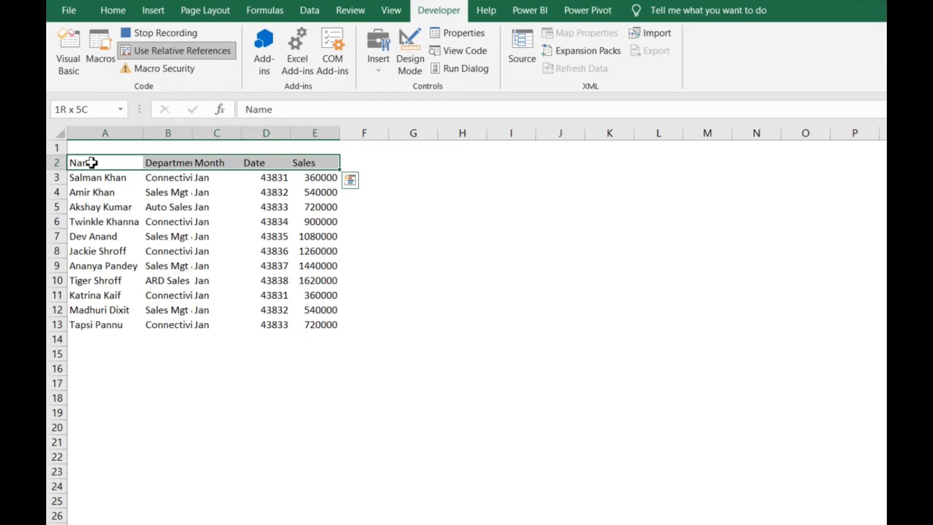
key(ctrl+shift+Down)
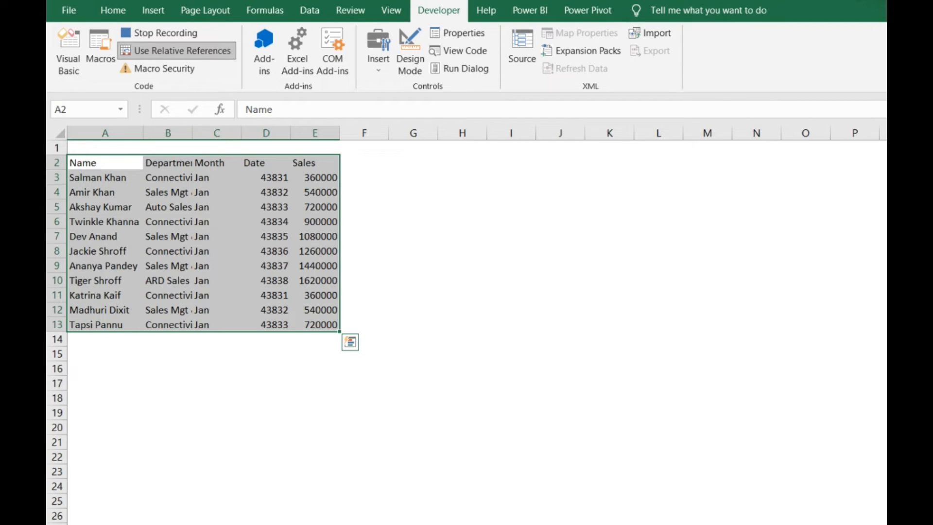
click(119, 12)
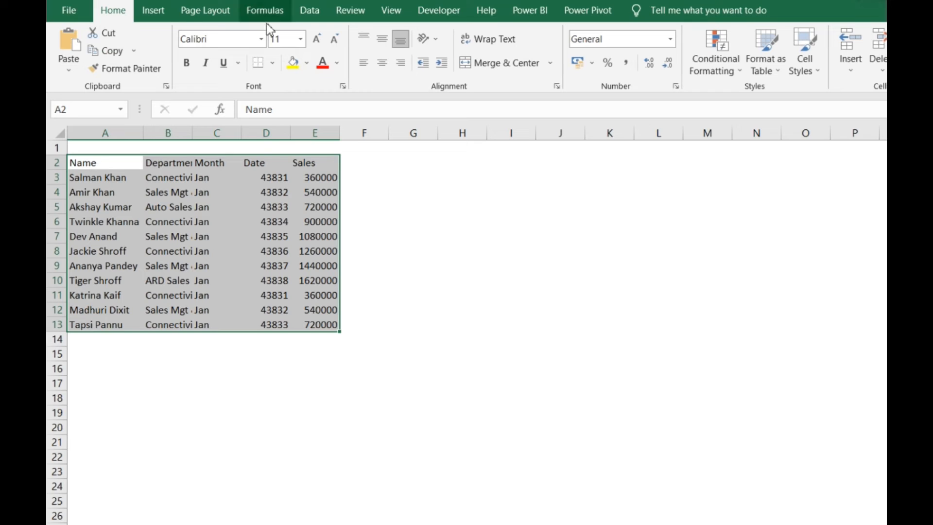
click(274, 62)
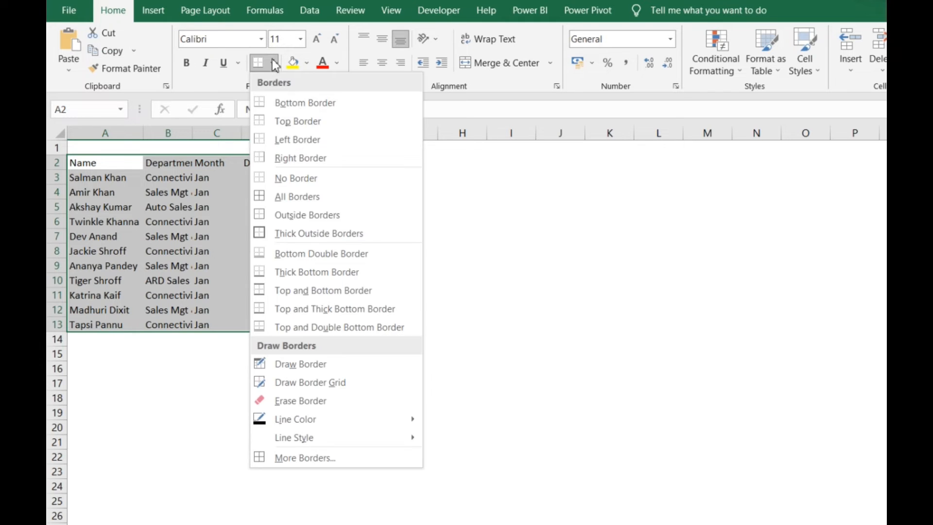
click(294, 197)
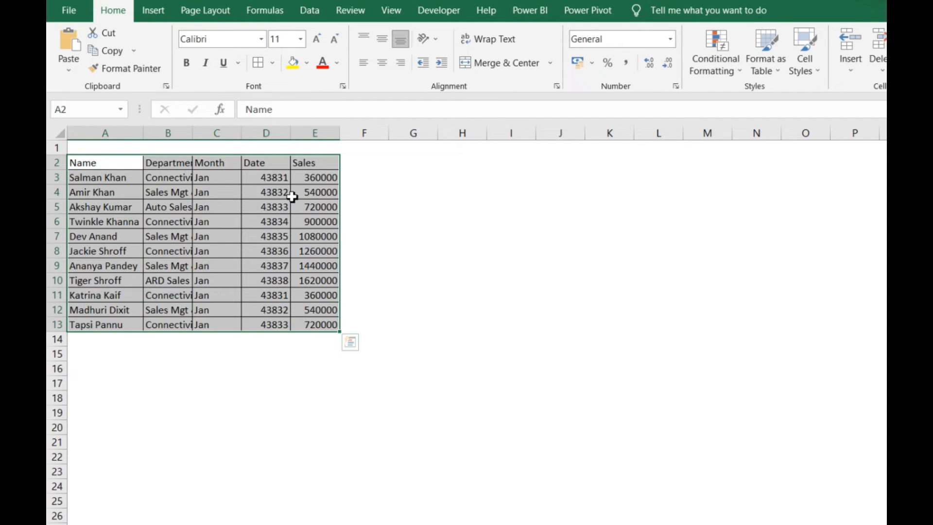
Format the header row A2:E2 as bold, yellow-filled and centred, and autofit columns A to E
click(107, 164)
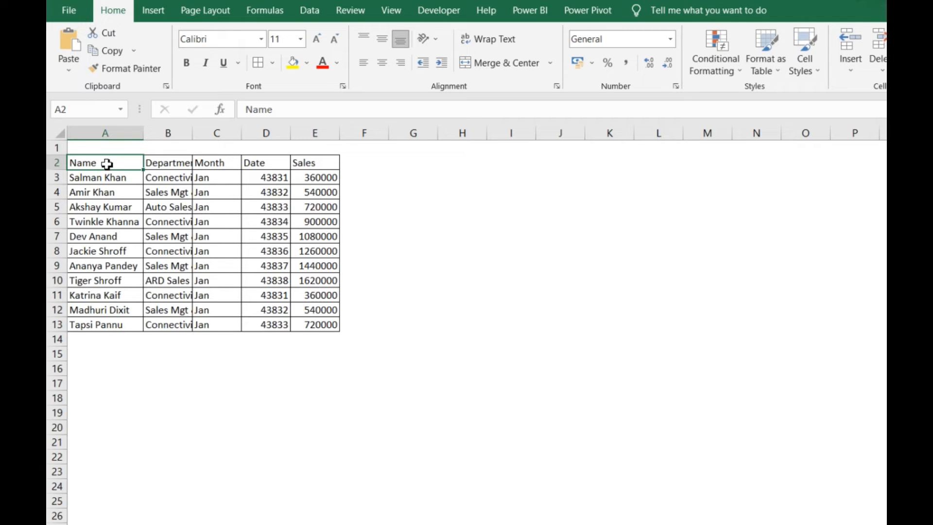
key(ctrl+shift+Right)
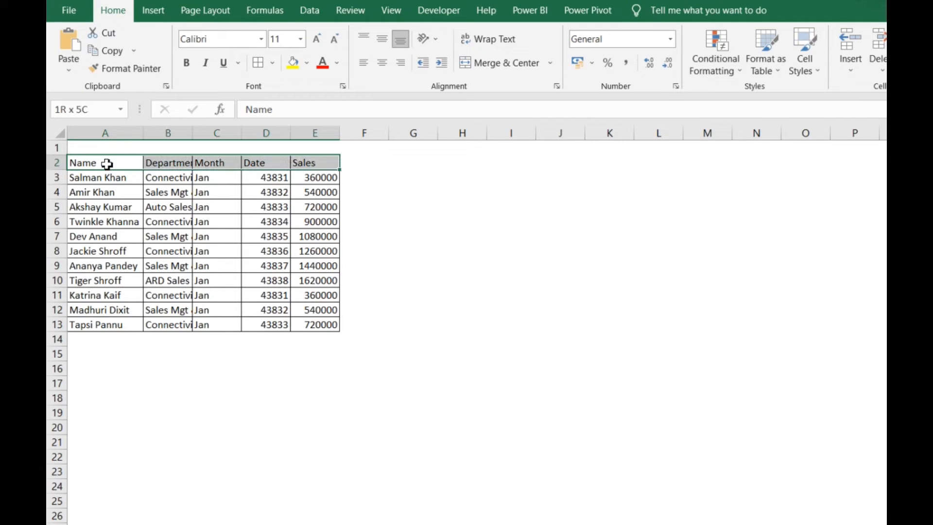
click(187, 66)
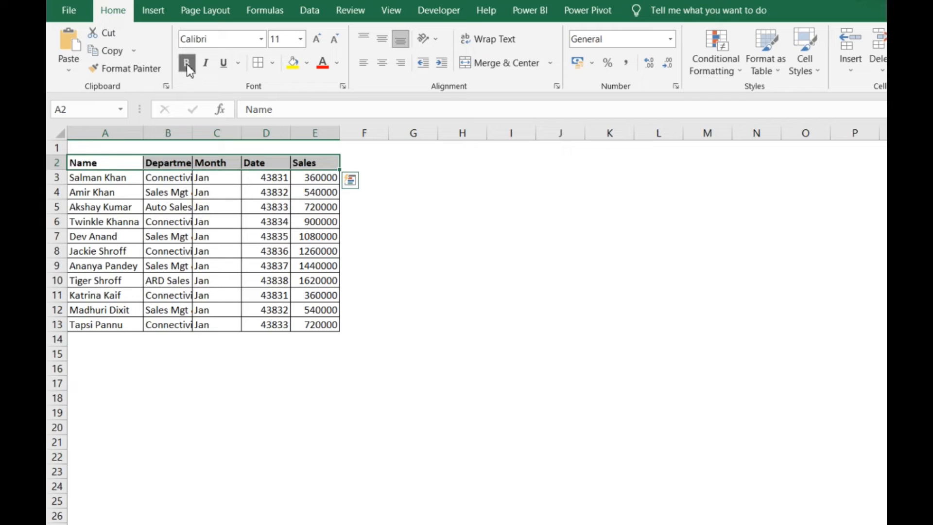
click(293, 63)
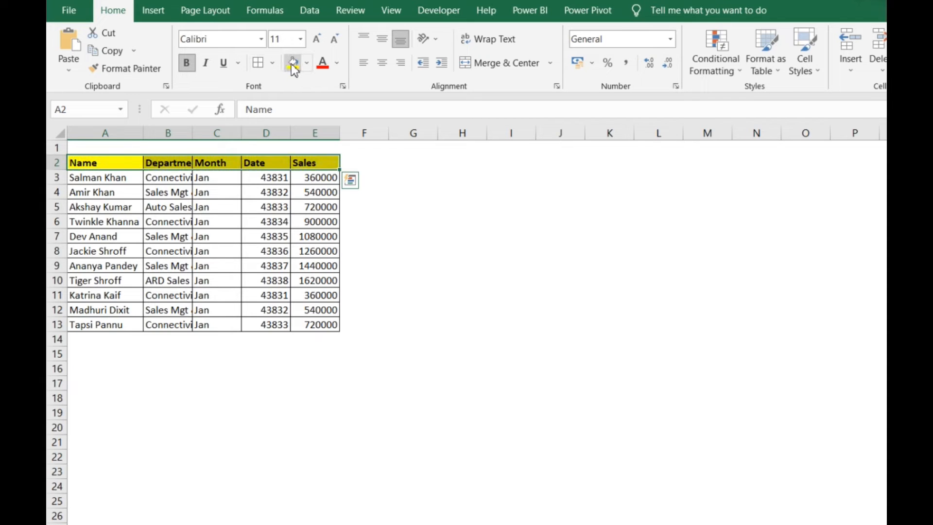
click(387, 65)
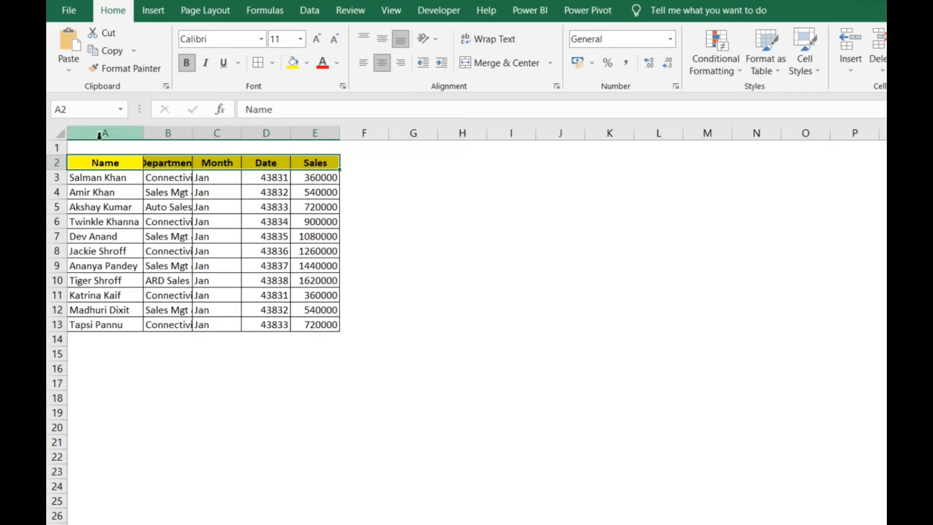
drag(100, 132, 299, 140)
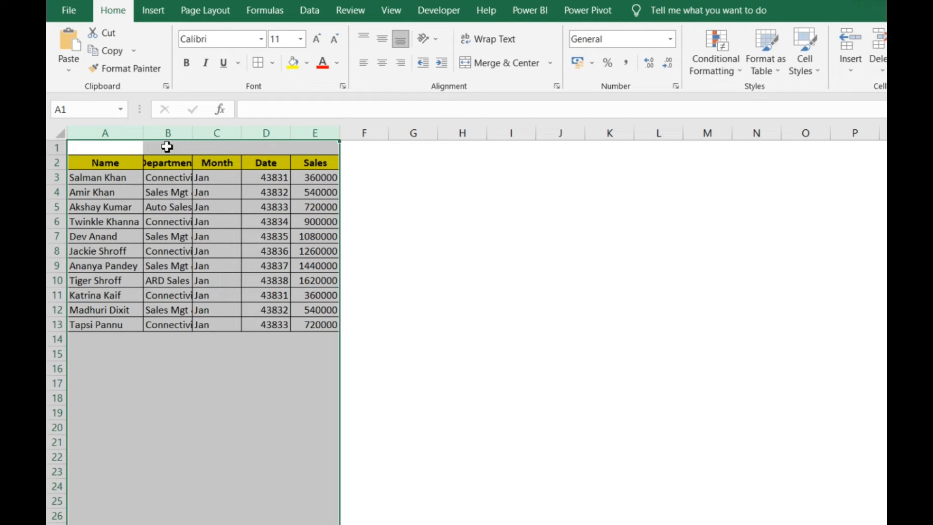
double_click(194, 135)
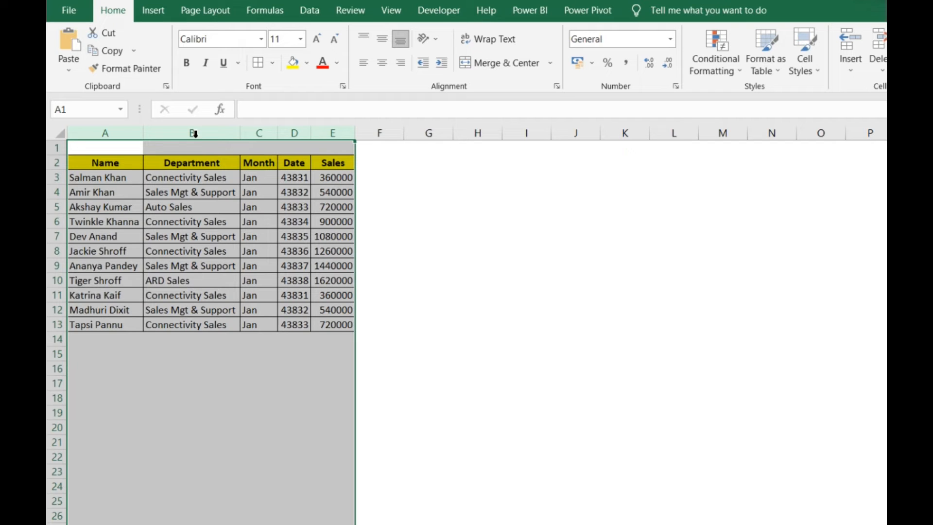
Make the name entries in A3:A13 bold and autofit column A to them
click(129, 178)
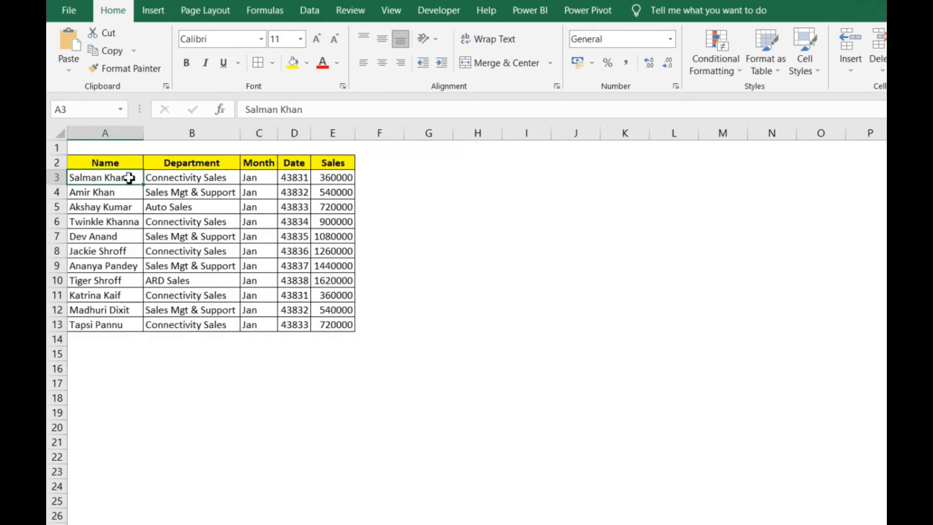
key(ctrl+shift+Down)
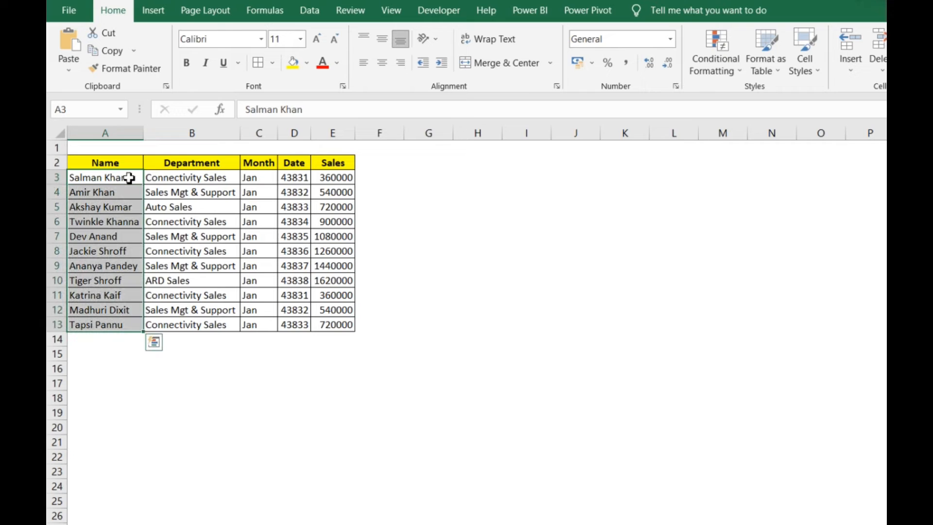
click(186, 63)
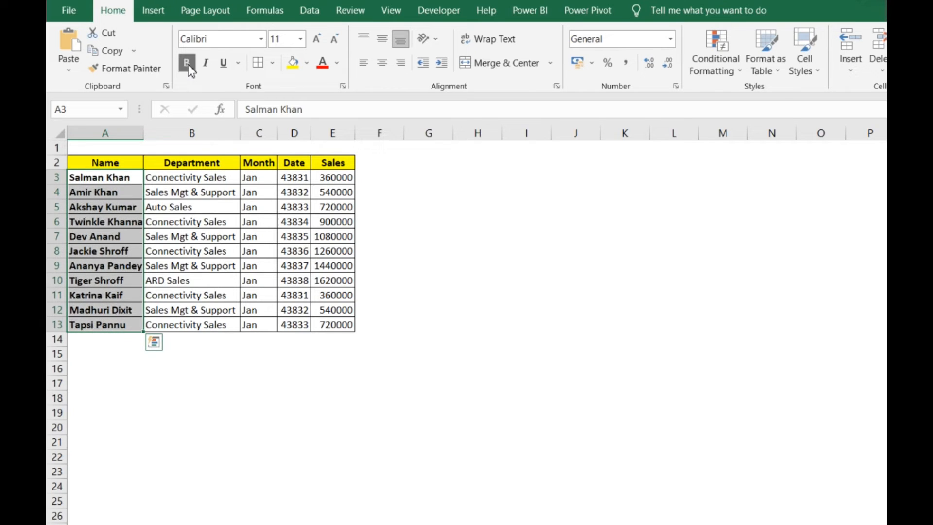
double_click(142, 138)
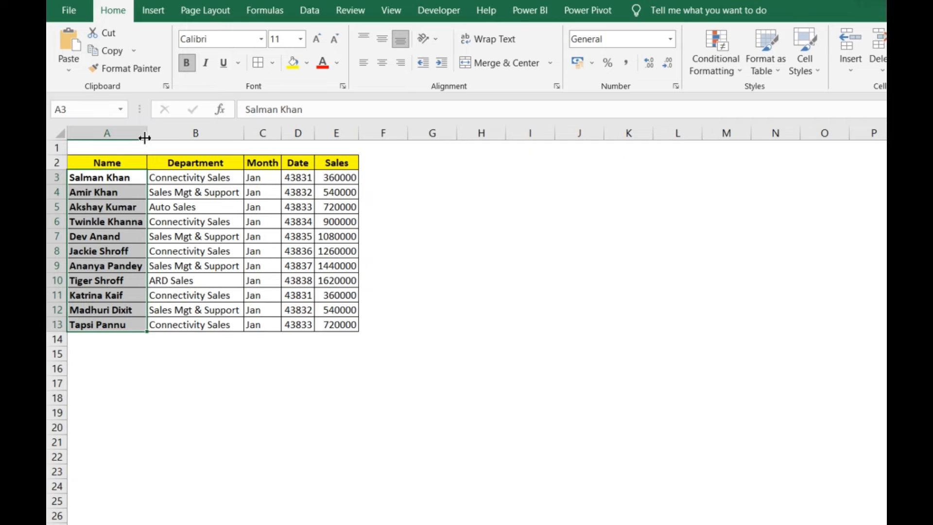
Apply the Short Date format to the Date column cells D2:D13
click(305, 183)
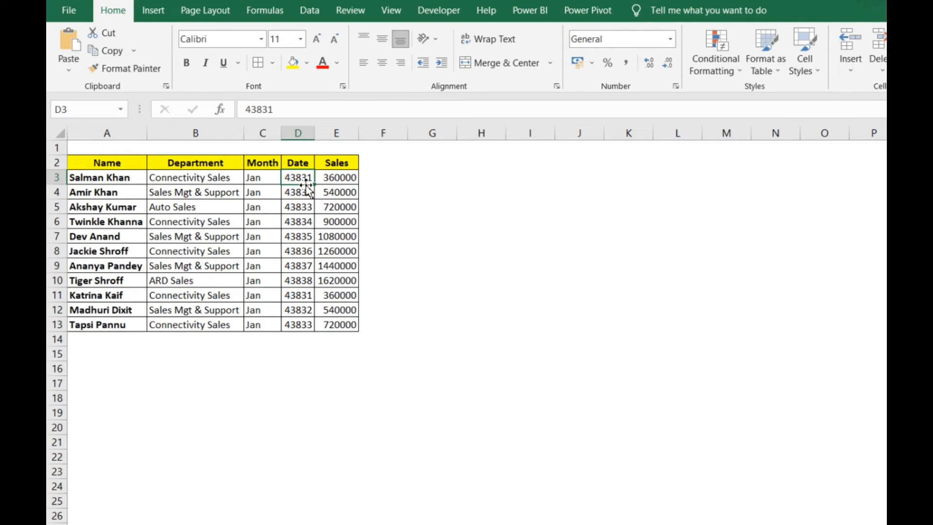
key(Up)
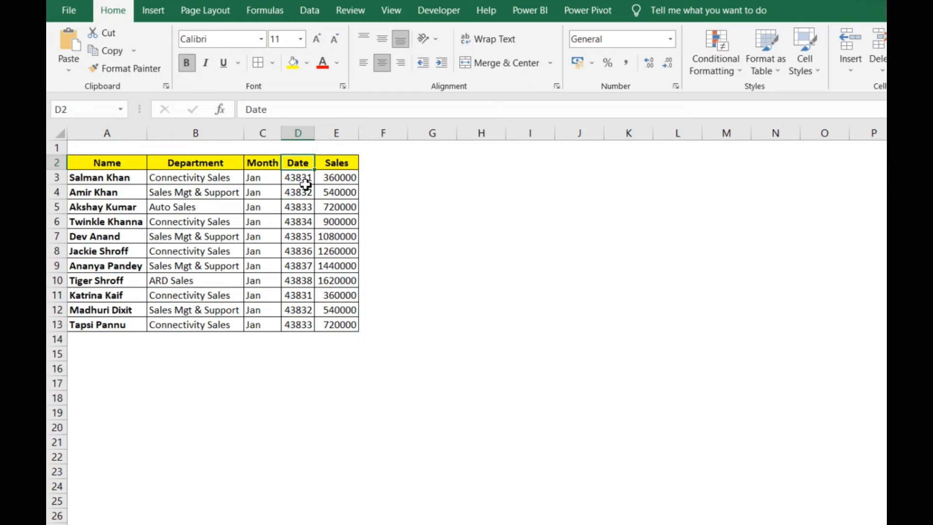
key(ctrl+shift+Down)
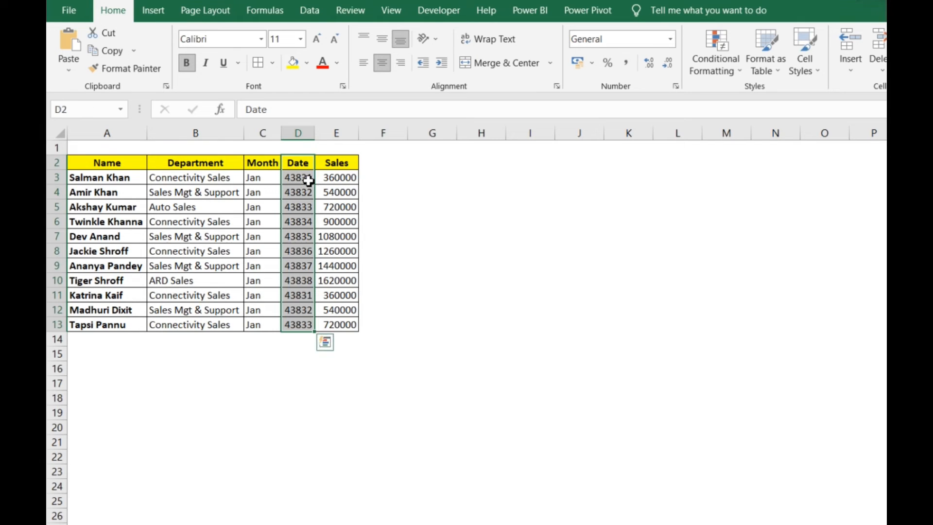
click(671, 40)
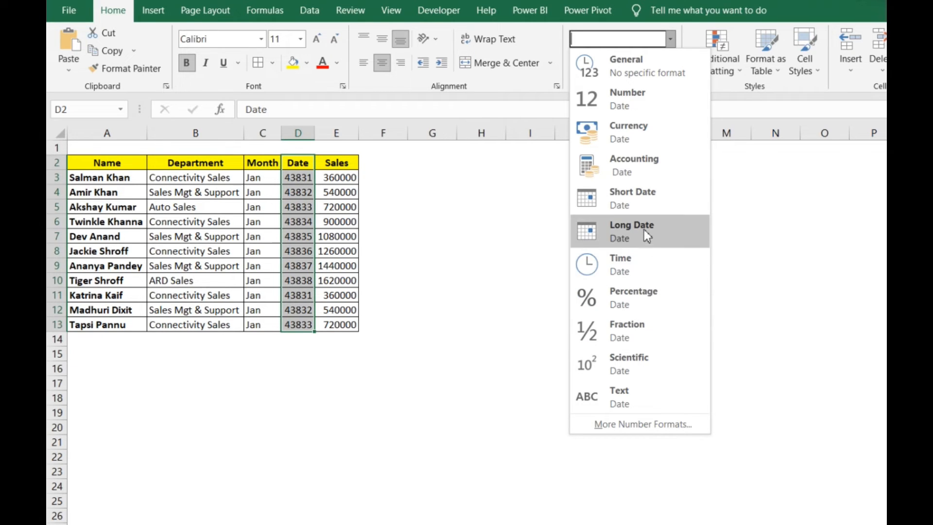
click(654, 201)
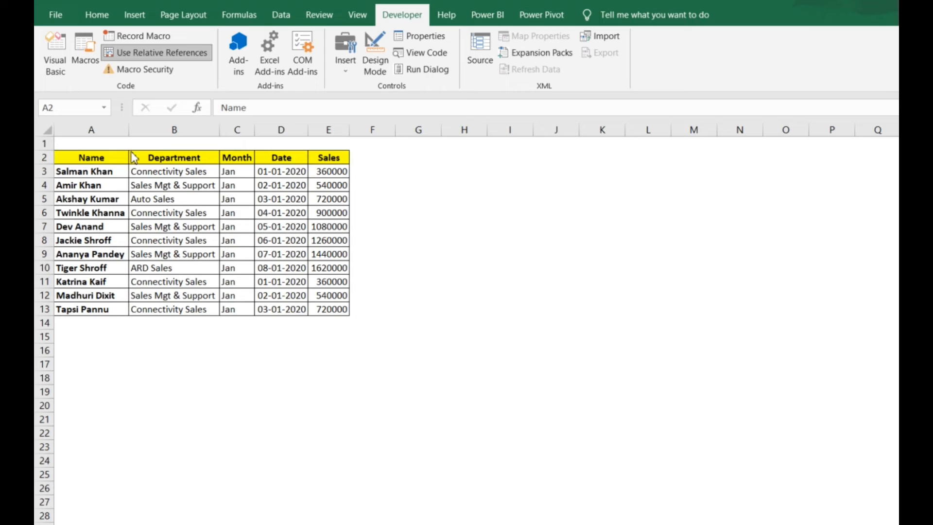
Open the Visual Basic editor and shrink and reposition its window over the worksheet
click(58, 58)
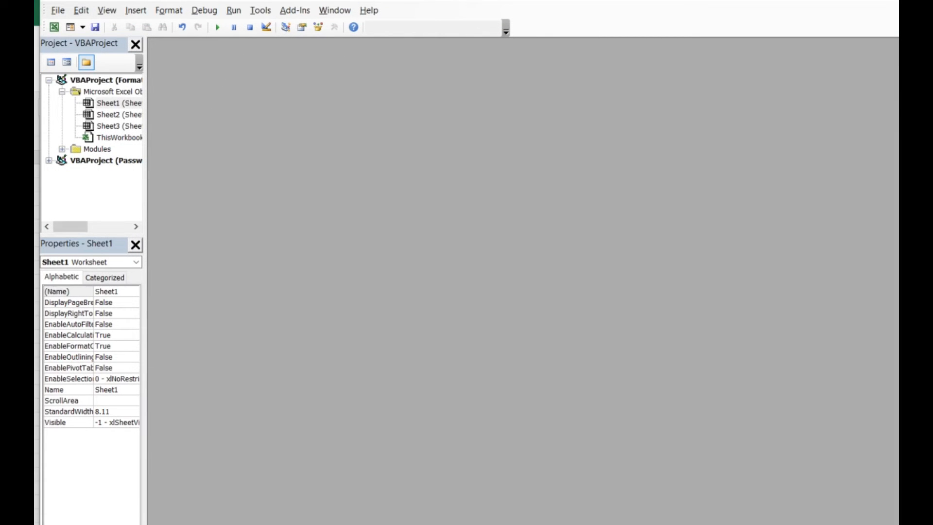
double_click(334, 1)
double_click(335, 1)
drag(39, 0, 394, 221)
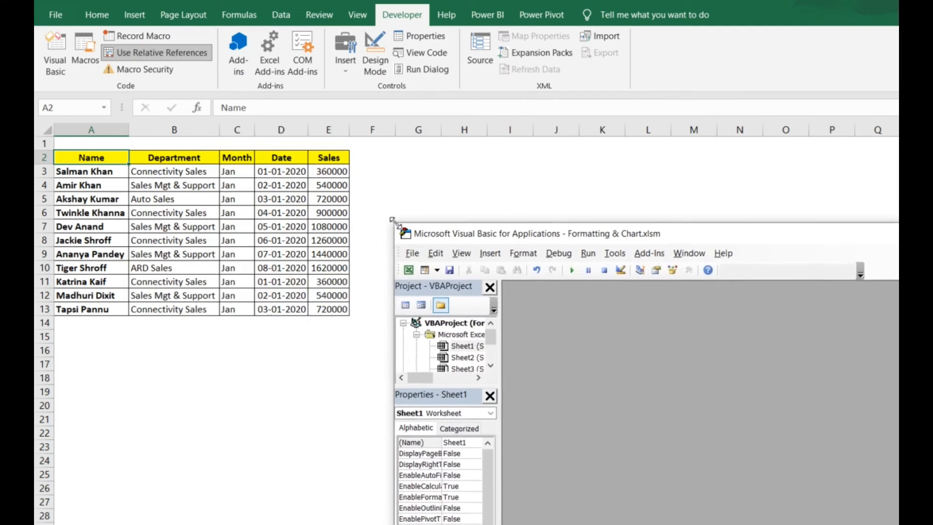
drag(715, 238, 420, 127)
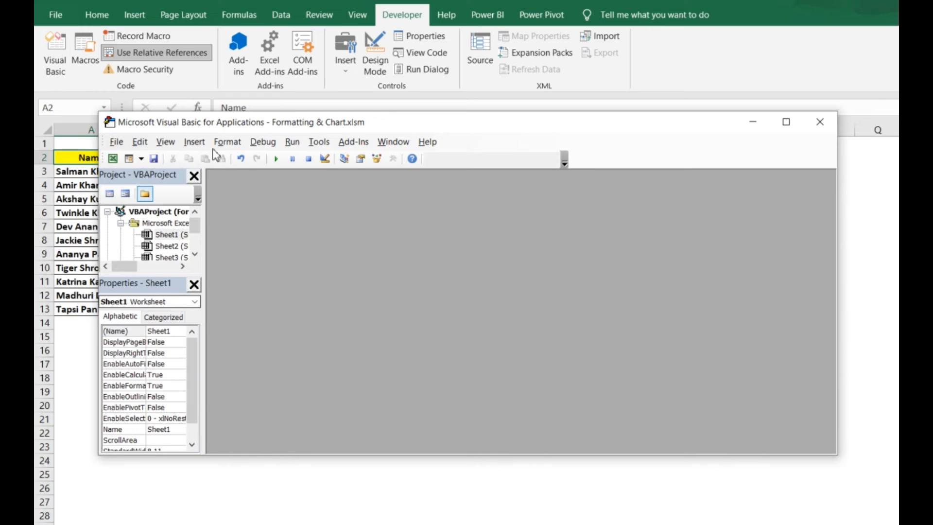
drag(226, 113, 225, 18)
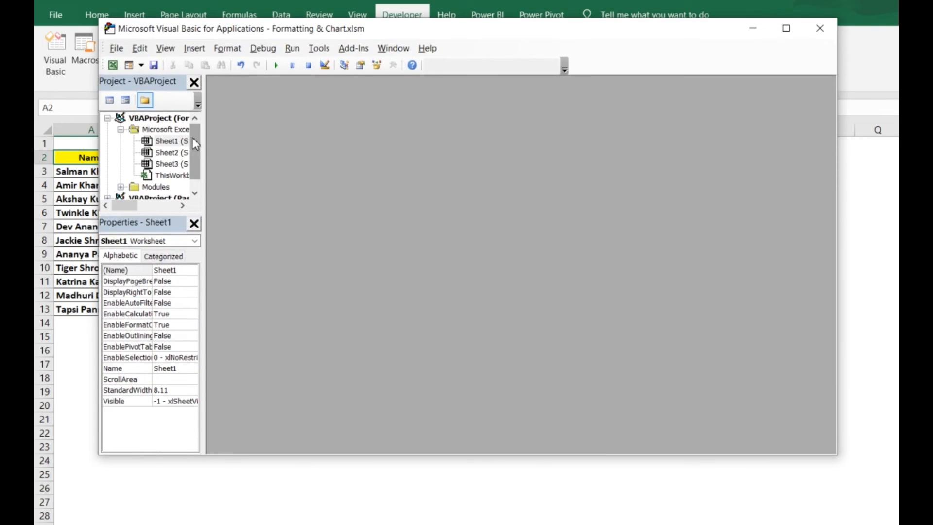
Open Module1 from the workbook's Modules folder and maximize its code window
drag(193, 138, 194, 150)
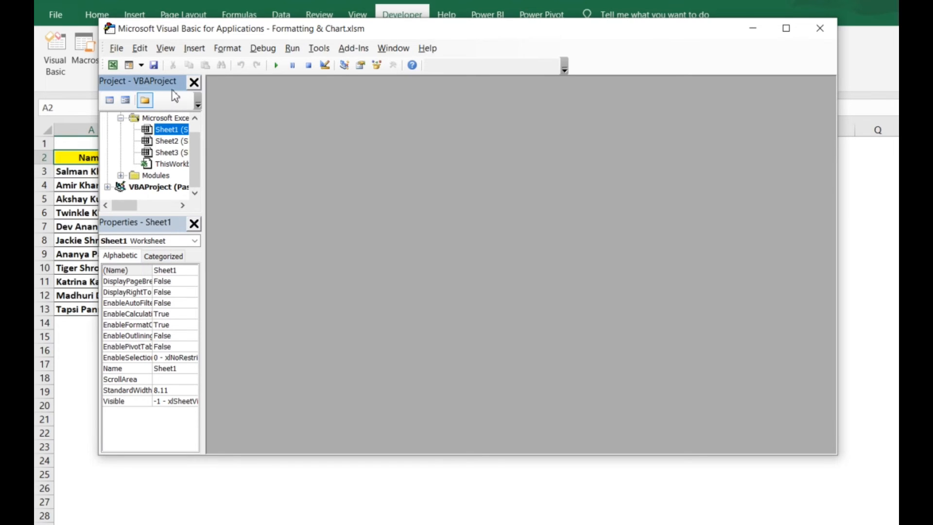
click(121, 176)
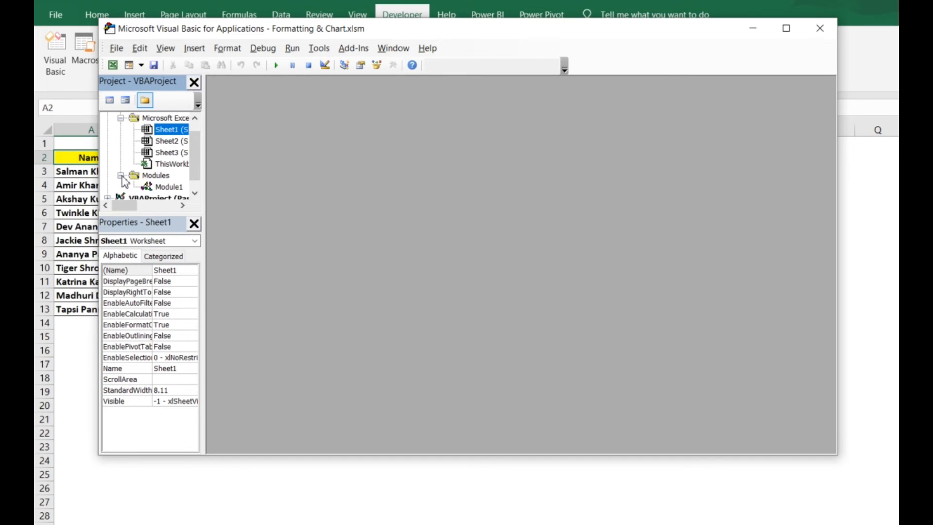
double_click(165, 187)
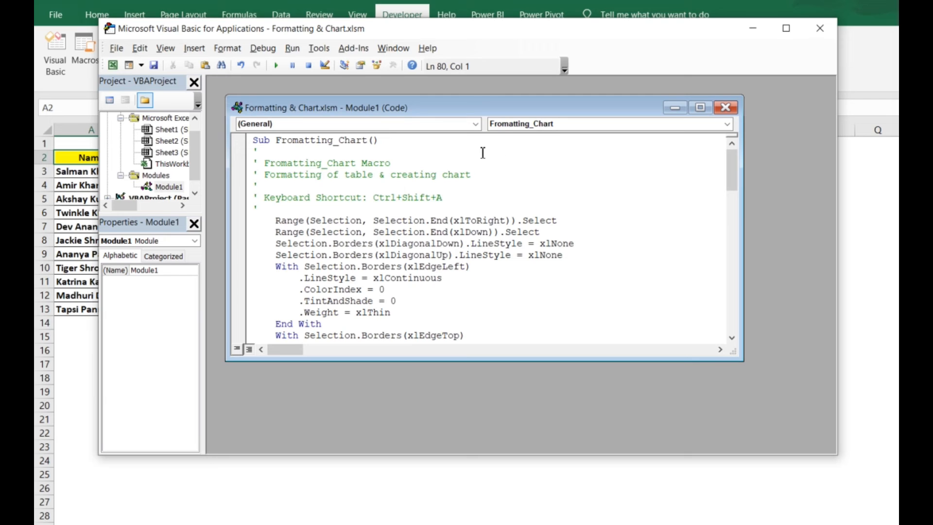
click(700, 107)
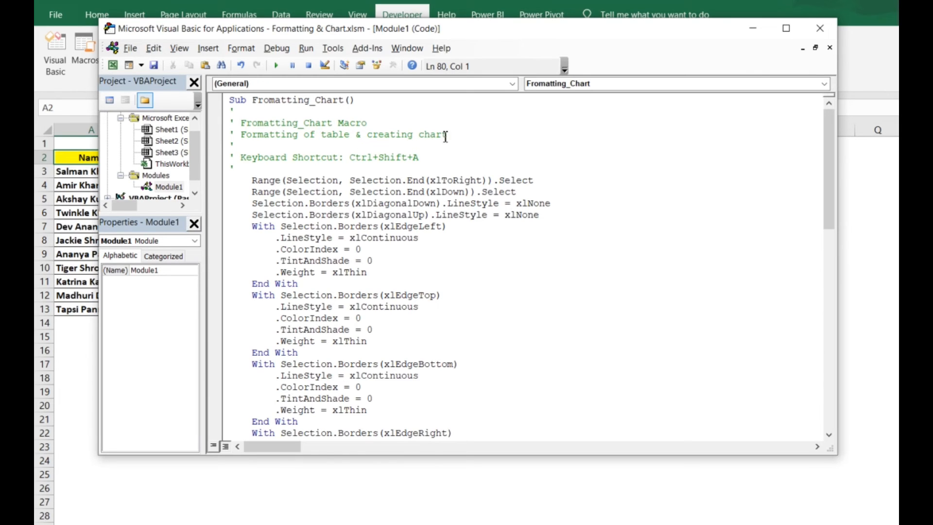
Examine the recorded Fromatting_Chart code, including its description comments, shortcut comment and formatting statements through to End Sub
drag(445, 137, 245, 128)
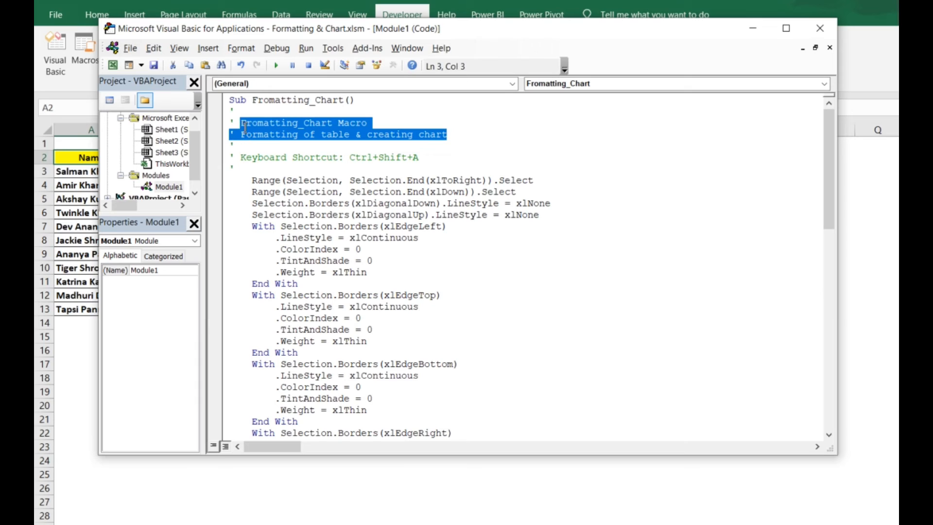
click(419, 155)
drag(442, 154, 264, 148)
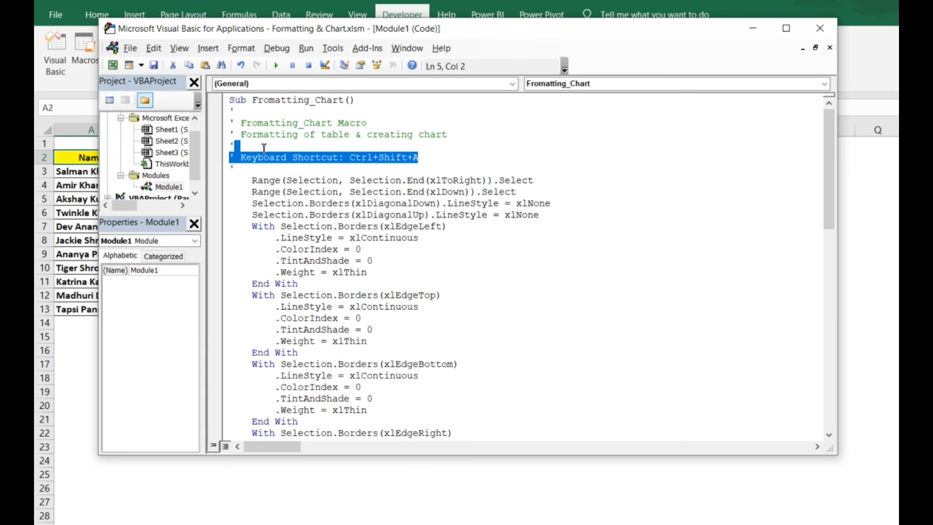
click(396, 173)
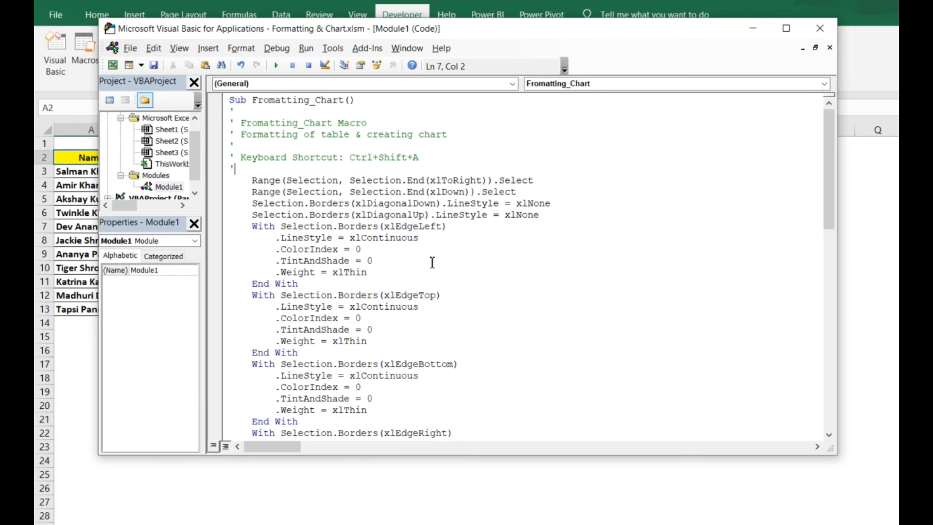
scroll(432, 263, down, 10)
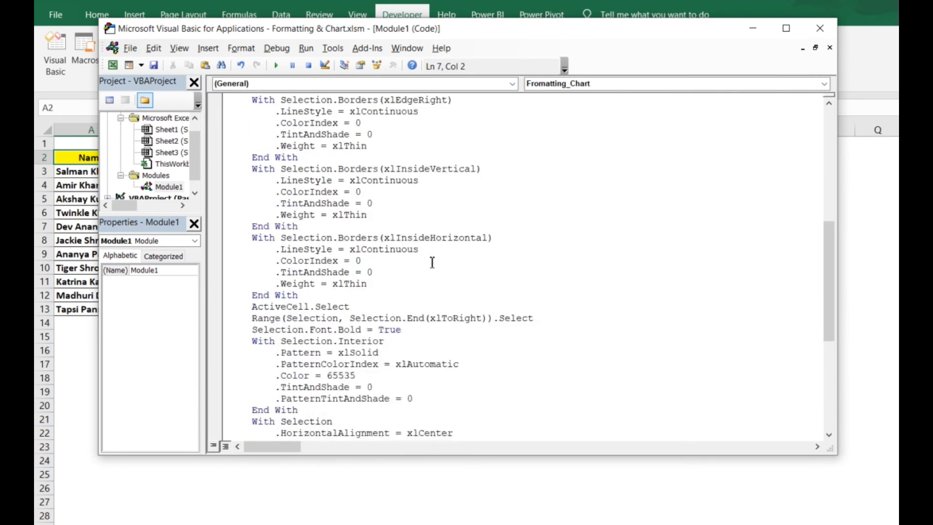
scroll(432, 263, down, 7)
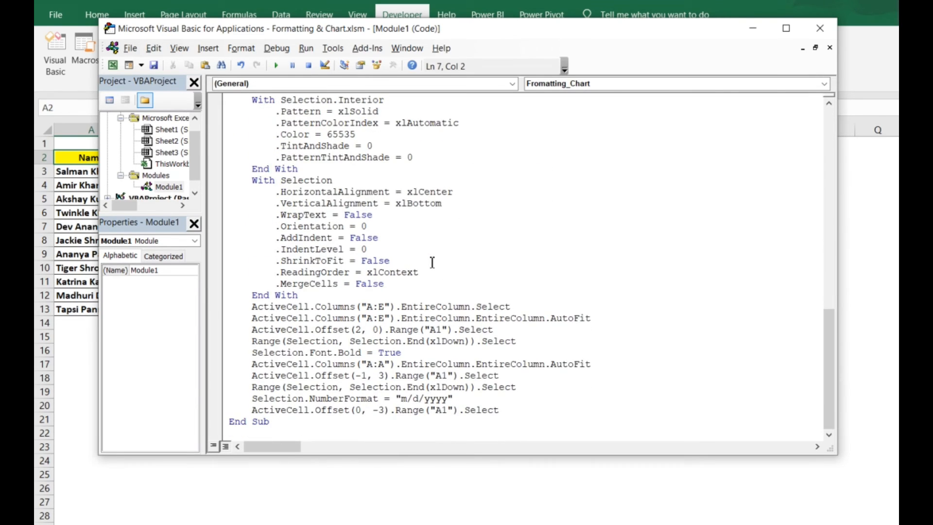
scroll(432, 262, up, 17)
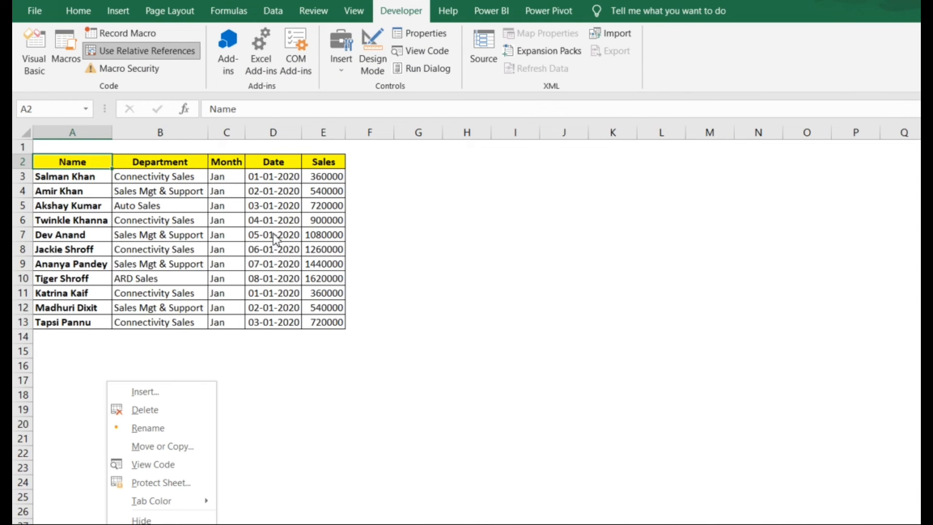
Run the Fromatting_Chart macro on the unformatted February sales table, starting from cell A2
key(Escape)
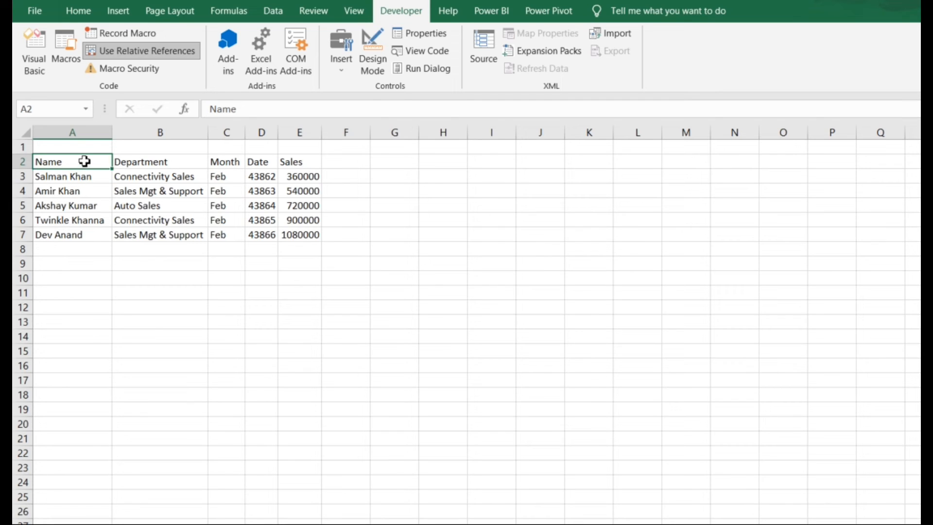
click(66, 53)
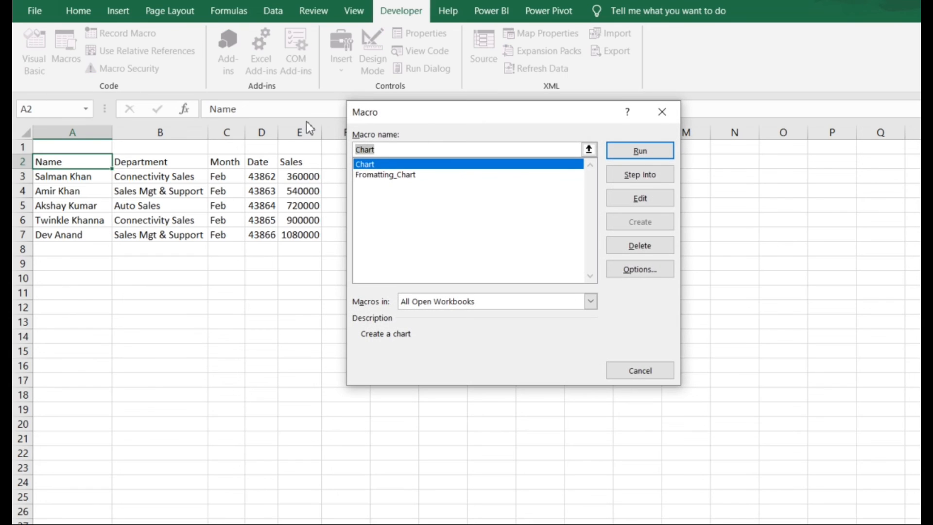
drag(427, 112, 357, 99)
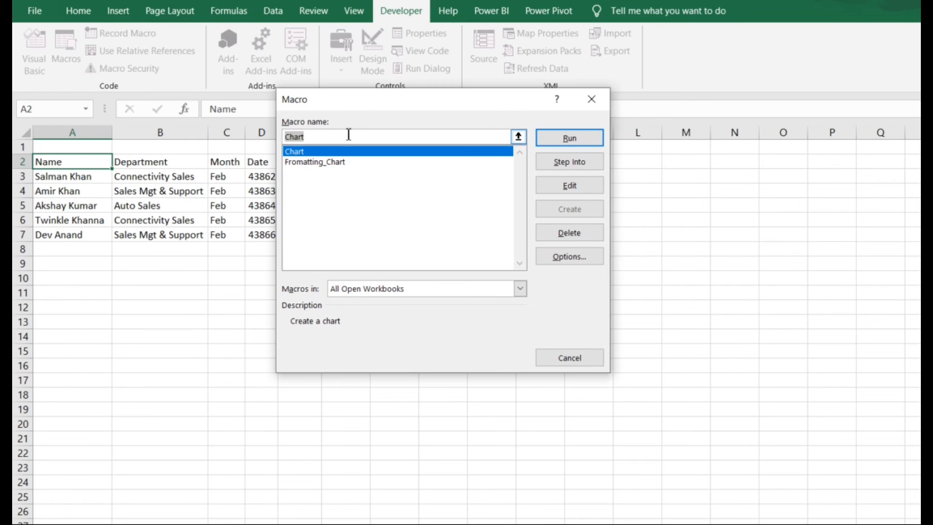
click(336, 162)
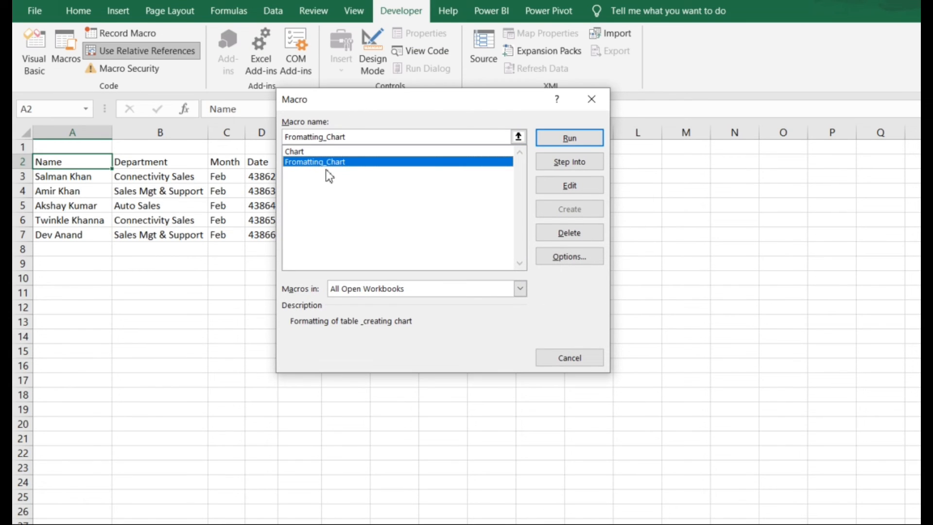
click(570, 139)
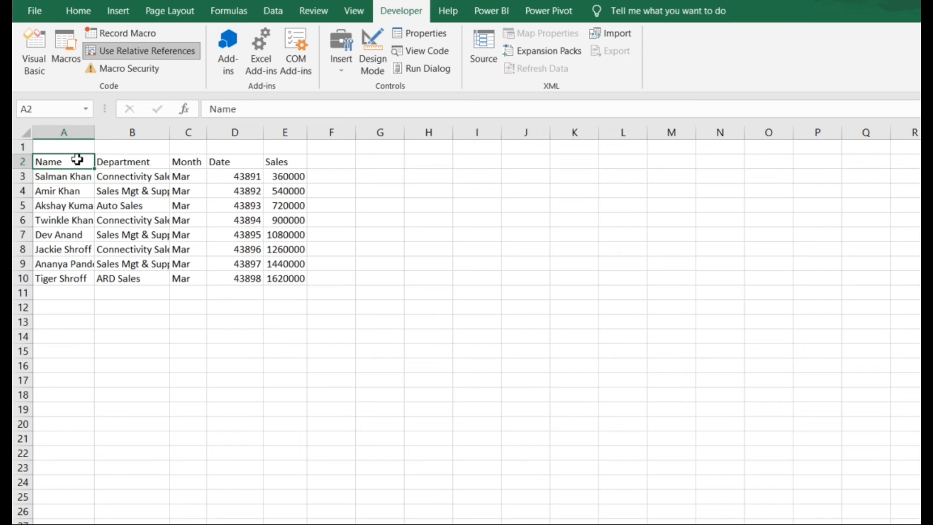
Run the Fromatting_Chart macro on the unformatted March sales table, starting from cell A2
click(67, 61)
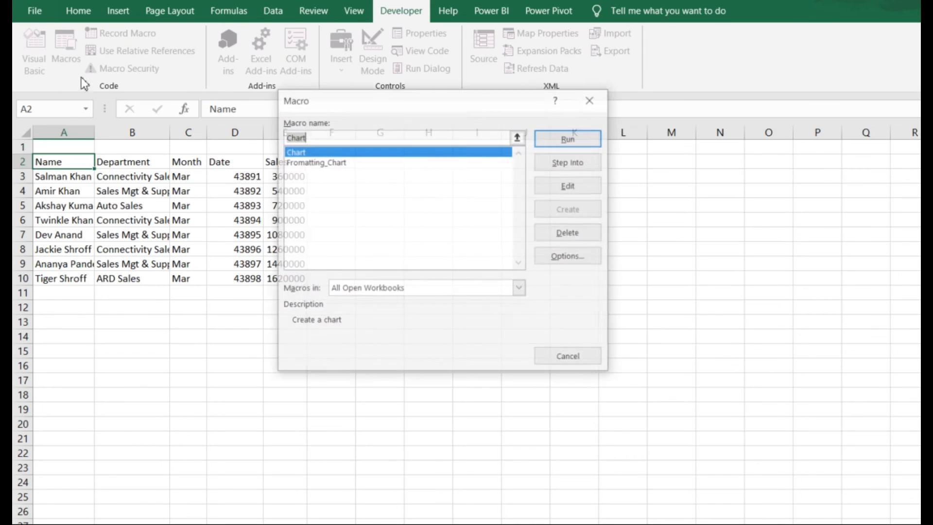
click(317, 163)
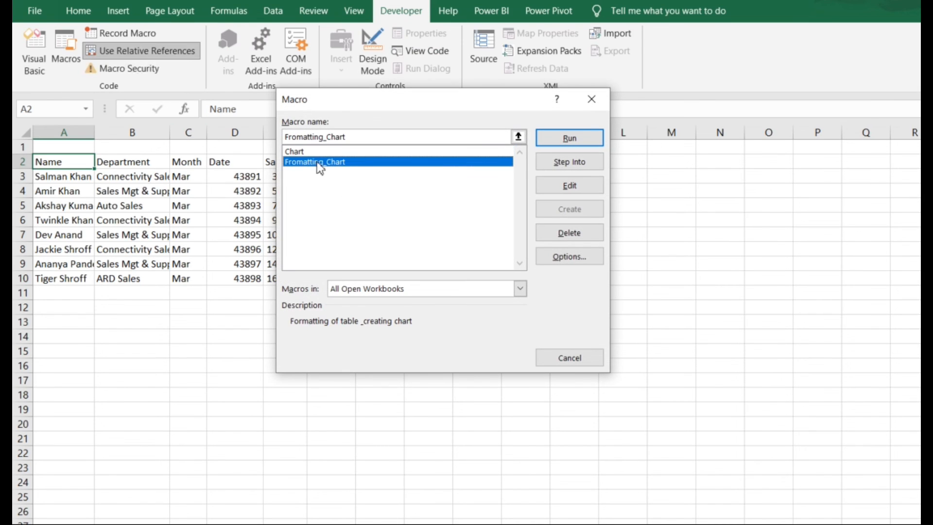
click(570, 137)
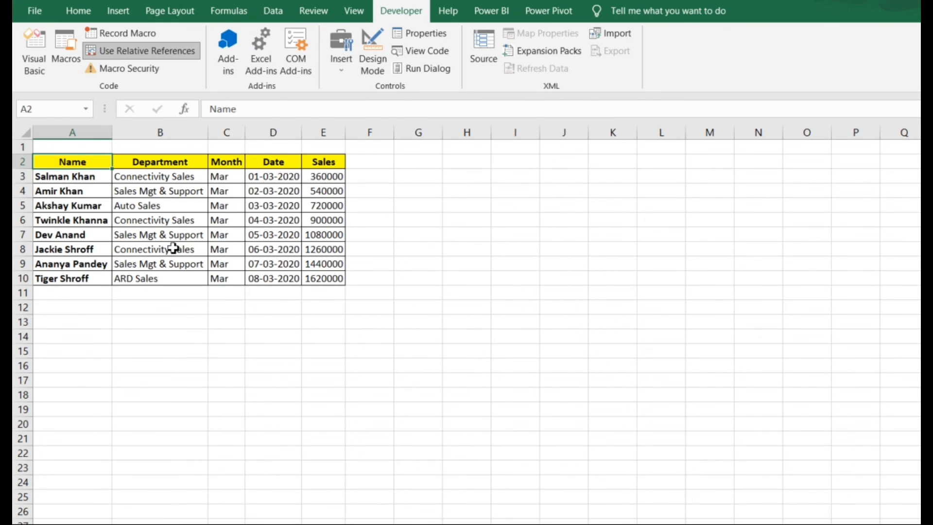